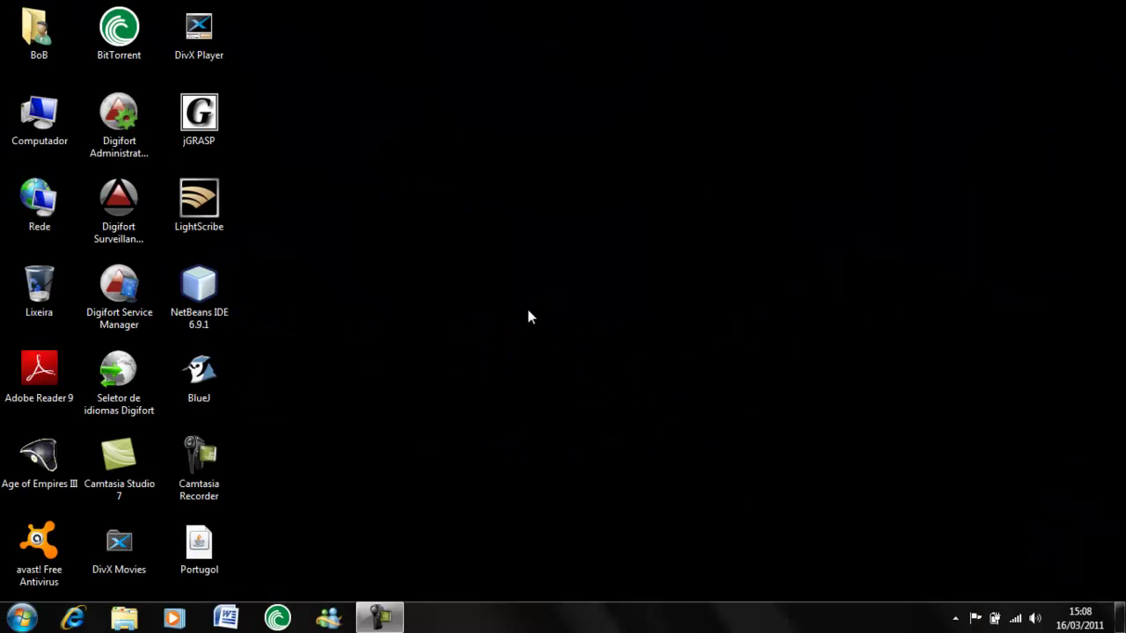
- Launch the Administration Client, log in to Local Server as admin, and dismiss the no-licence warning
{"action": "left_click", "coordinate": [141, 143]}
{"action": "double_click", "coordinate": [141, 142]}
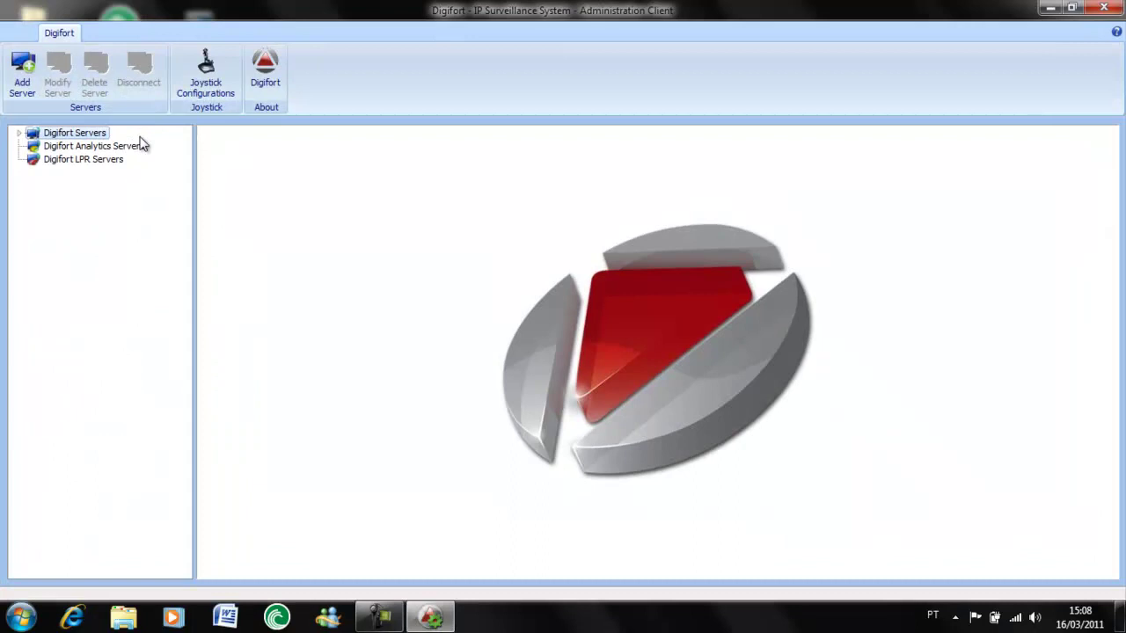
{"action": "left_click", "coordinate": [19, 135]}
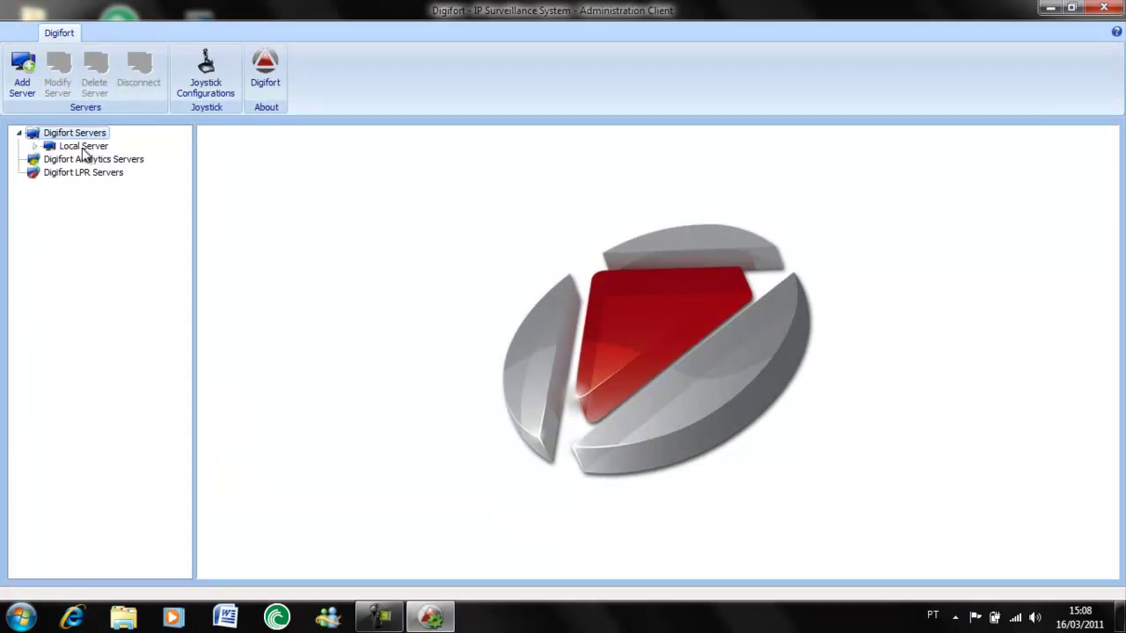
{"action": "left_click", "coordinate": [34, 148]}
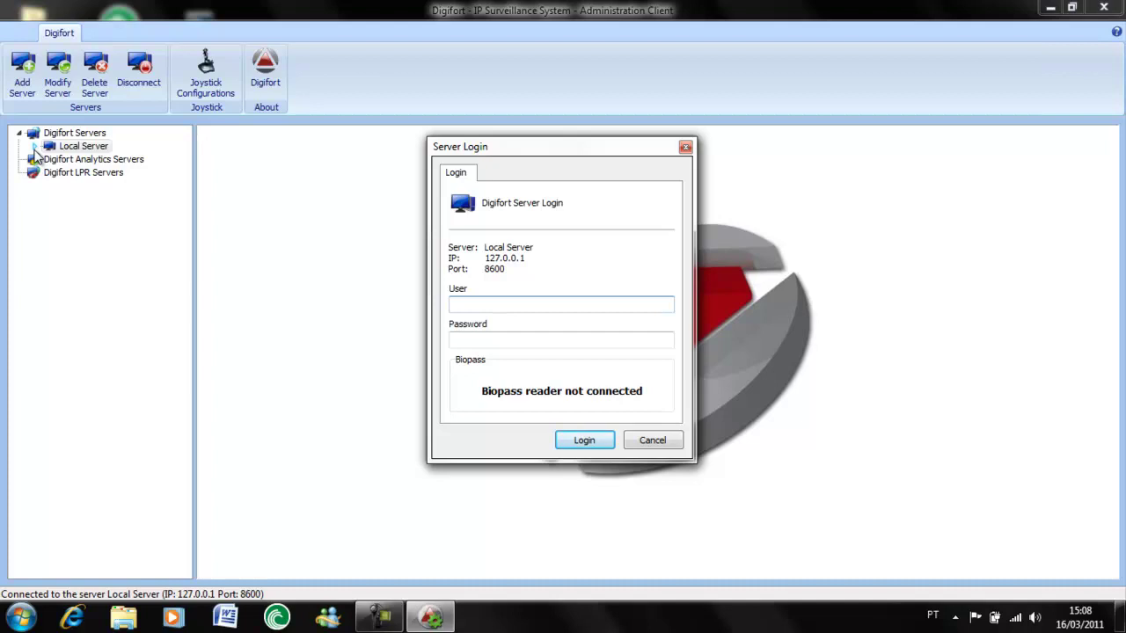
{"action": "left_click", "coordinate": [572, 443]}
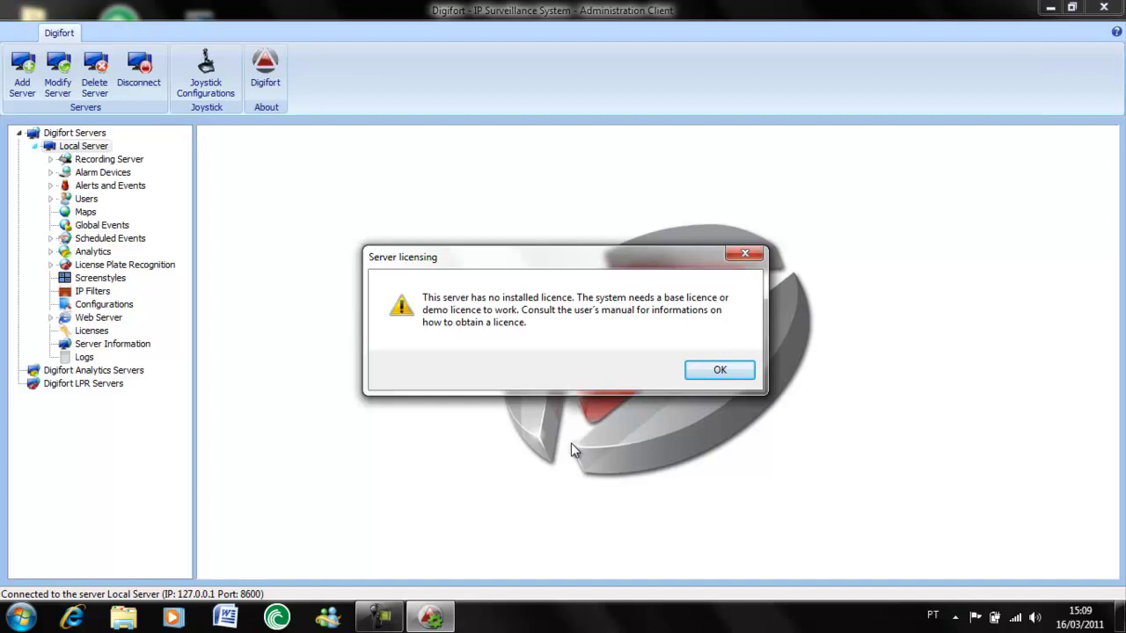
{"action": "left_click", "coordinate": [719, 370]}
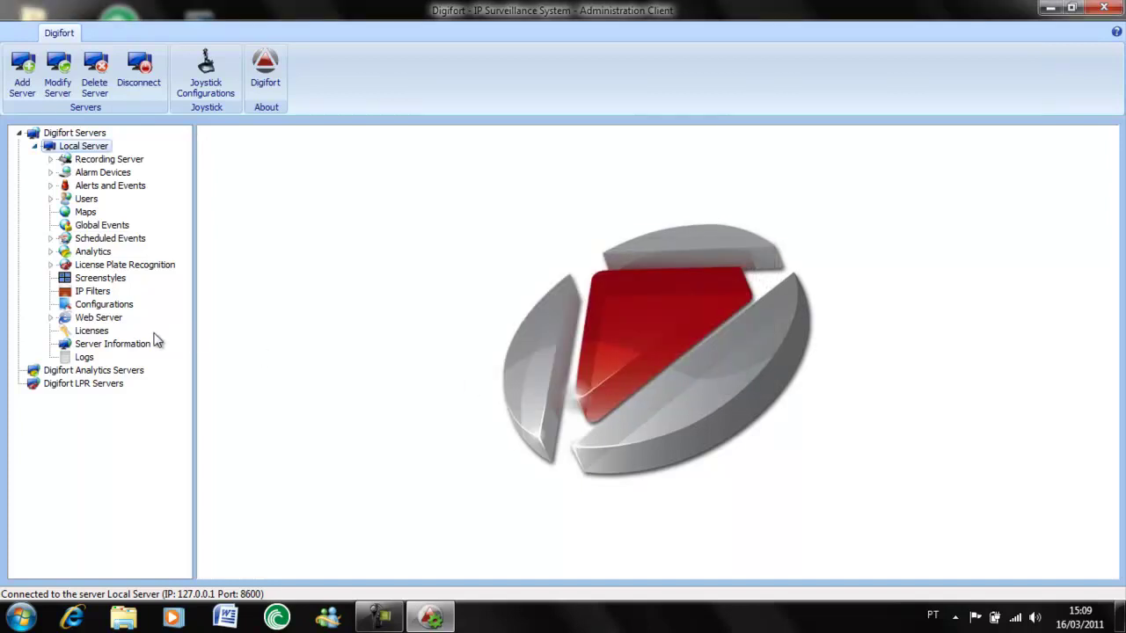
- Open Add License from the Licenses manager and highlight the machine code's MKEY portion
{"action": "left_click", "coordinate": [93, 333]}
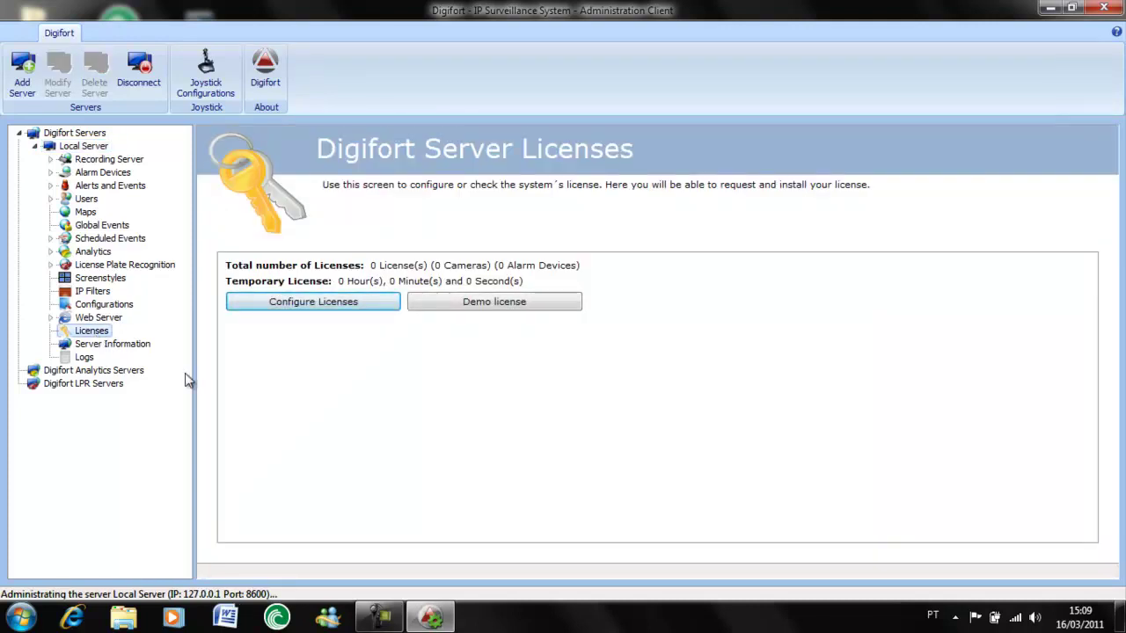
{"action": "left_click", "coordinate": [308, 313]}
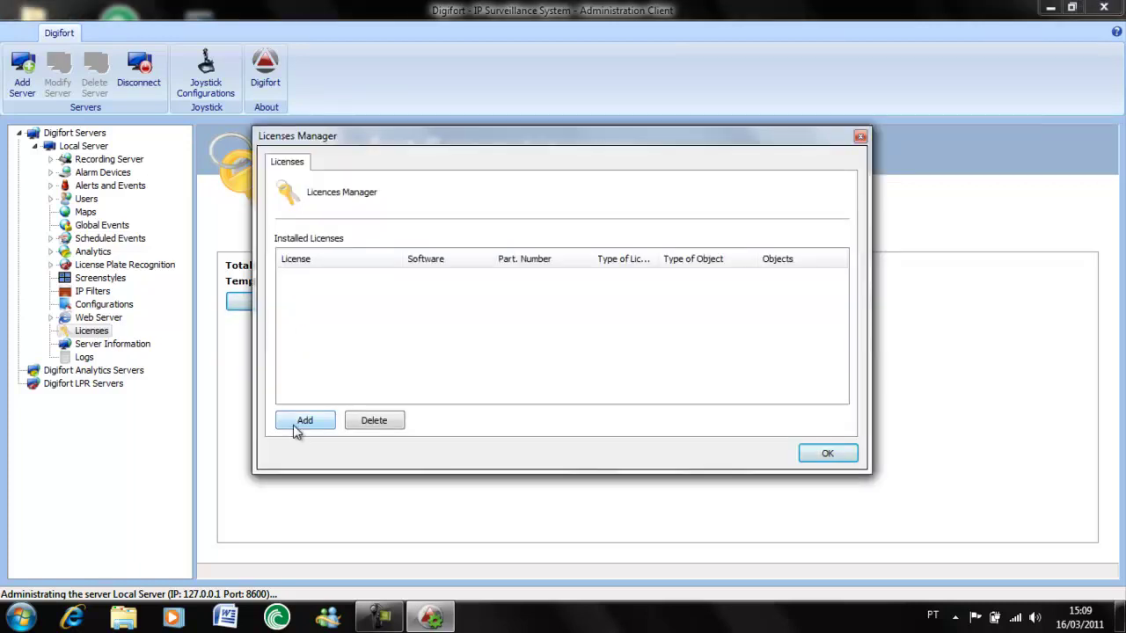
{"action": "left_click", "coordinate": [299, 422]}
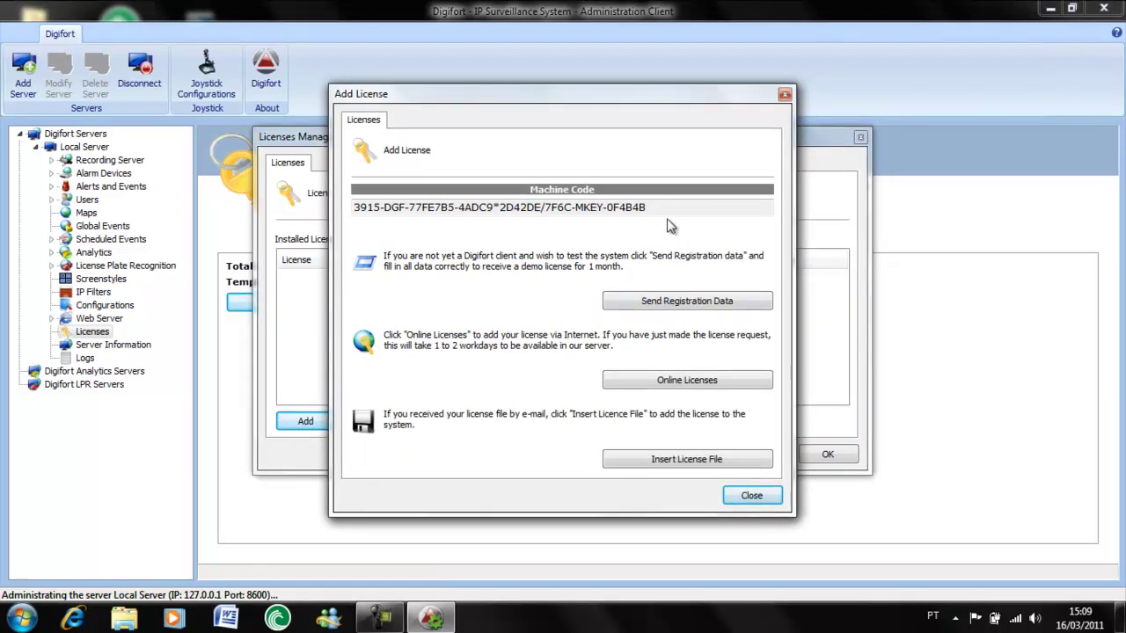
{"action": "left_click_drag", "start_coordinate": [671, 208], "coordinate": [345, 206]}
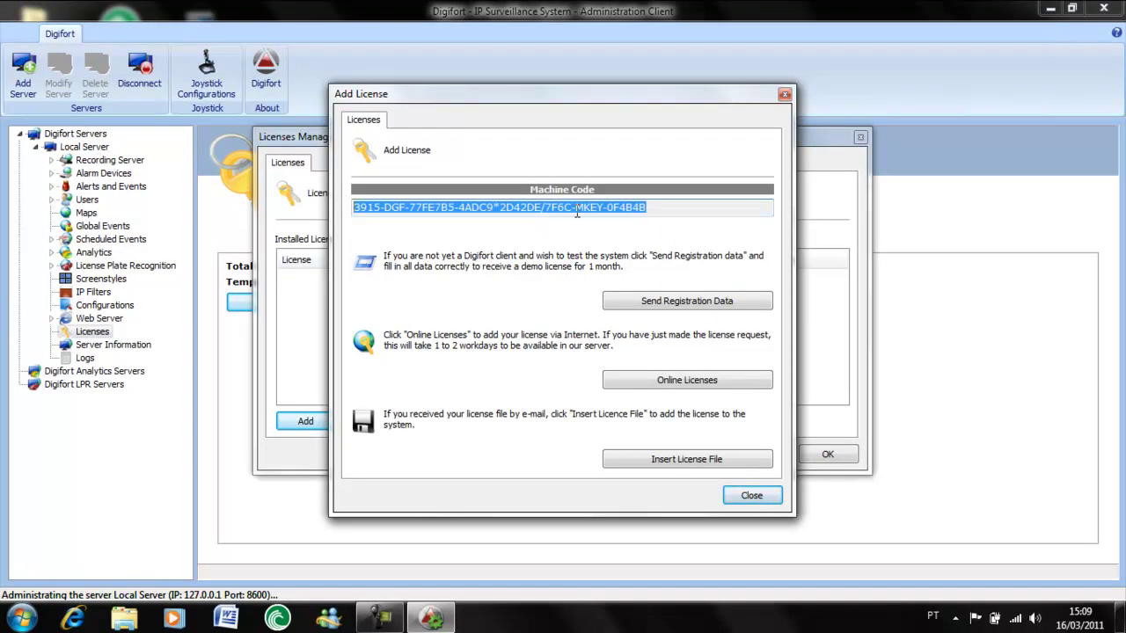
{"action": "left_click_drag", "start_coordinate": [576, 207], "coordinate": [604, 211]}
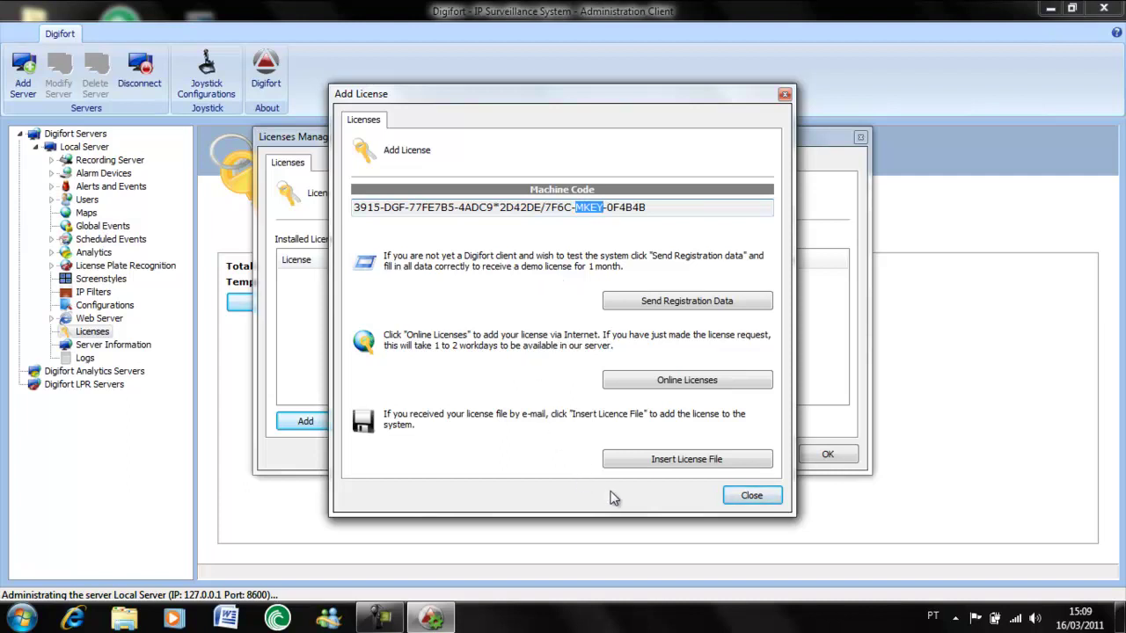
- Close the licence dialogs, disconnect from Local Server, and minimise the Administration Client
{"action": "left_click", "coordinate": [749, 498]}
{"action": "left_click", "coordinate": [813, 459]}
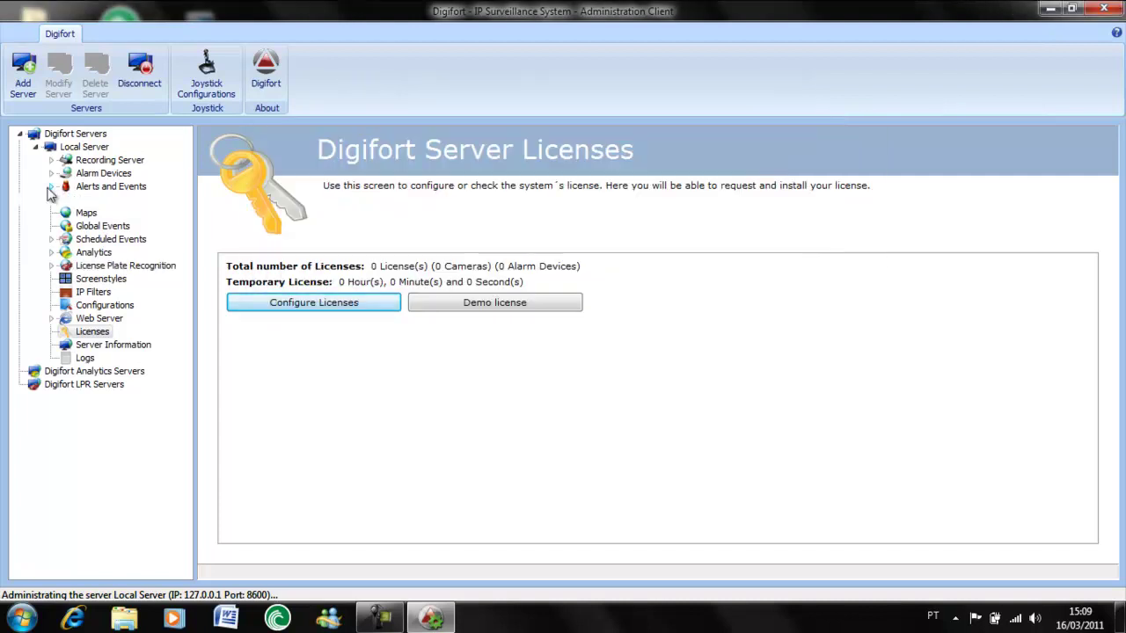
{"action": "left_click", "coordinate": [140, 74]}
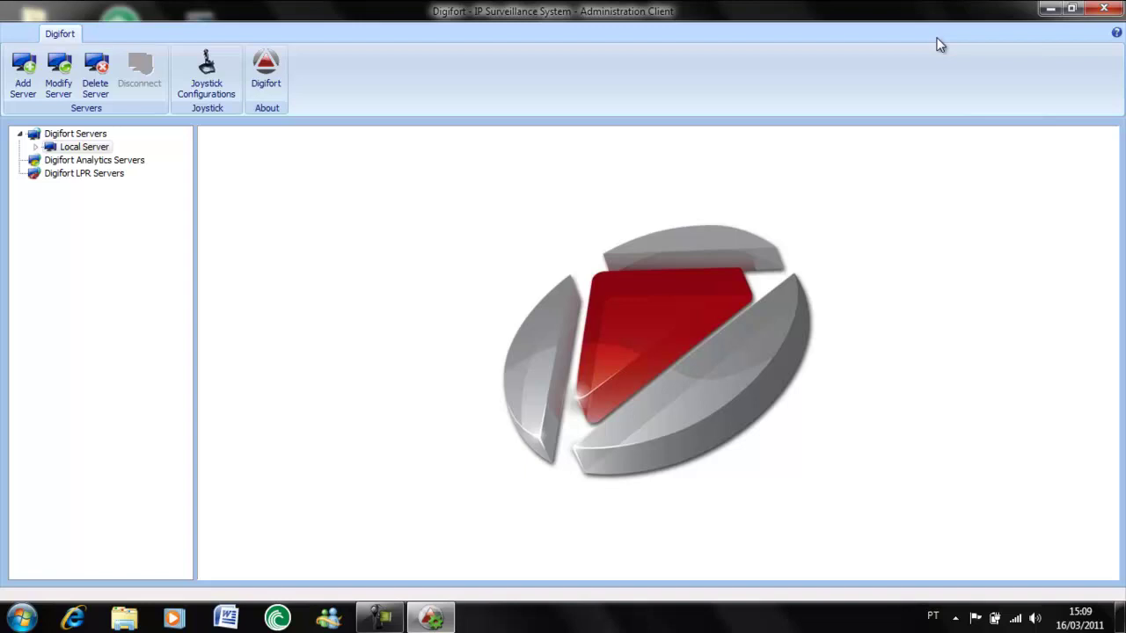
{"action": "left_click", "coordinate": [1047, 9]}
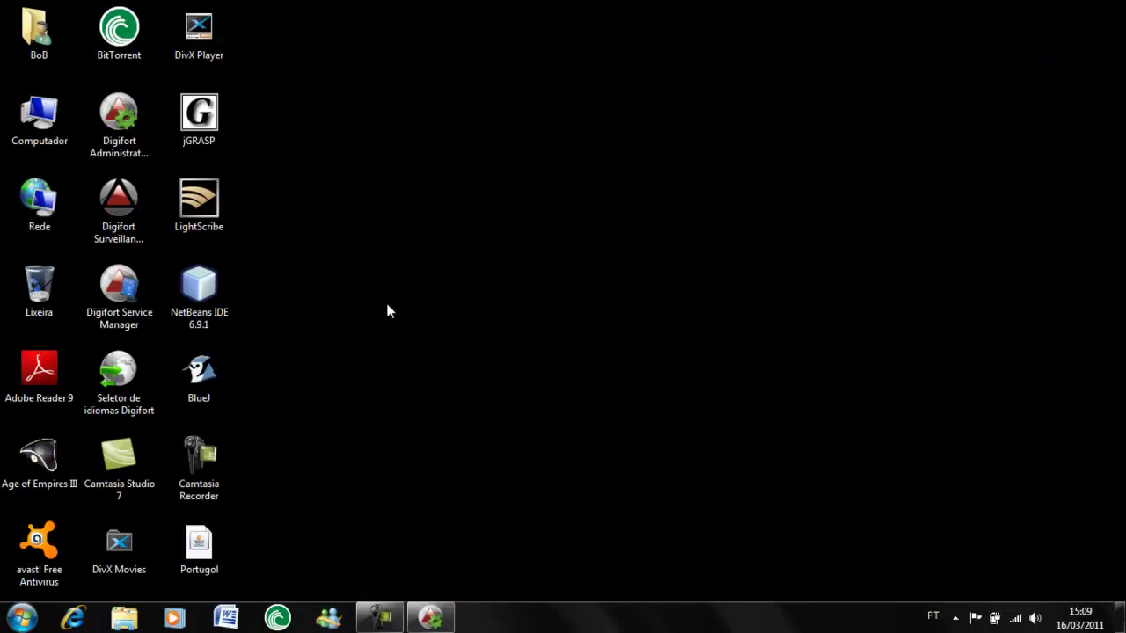
- Stop and restart the Digifort Server service in Digifort Services Manager, then close it
{"action": "double_click", "coordinate": [122, 302]}
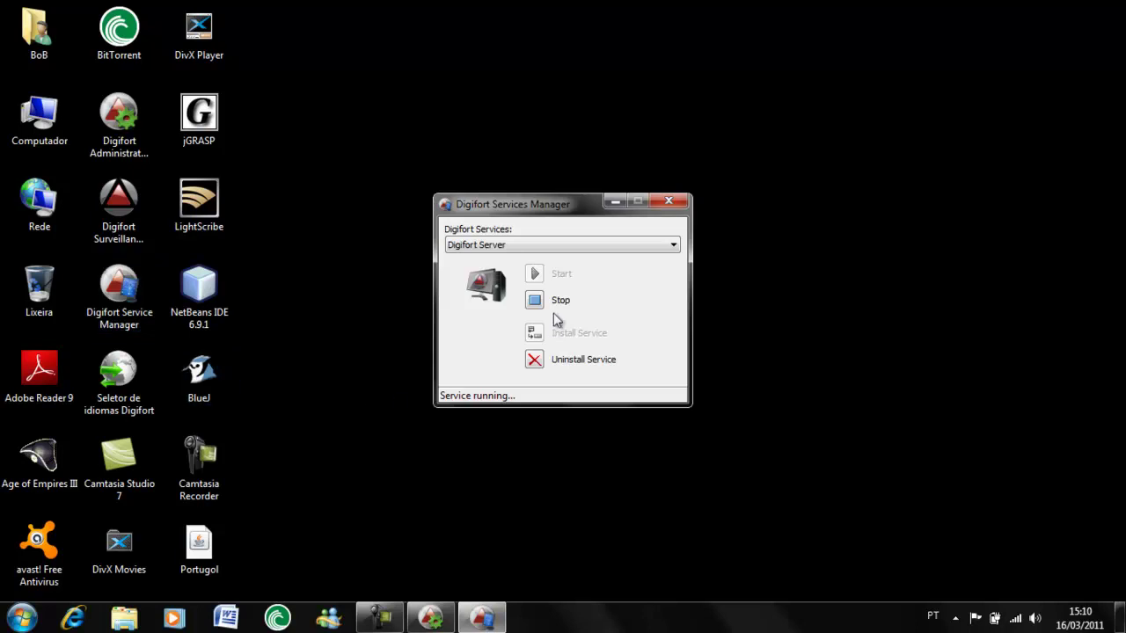
{"action": "left_click", "coordinate": [540, 301]}
{"action": "left_click", "coordinate": [535, 276]}
{"action": "left_click", "coordinate": [669, 204]}
{"action": "mouse_move", "coordinate": [430, 617]}
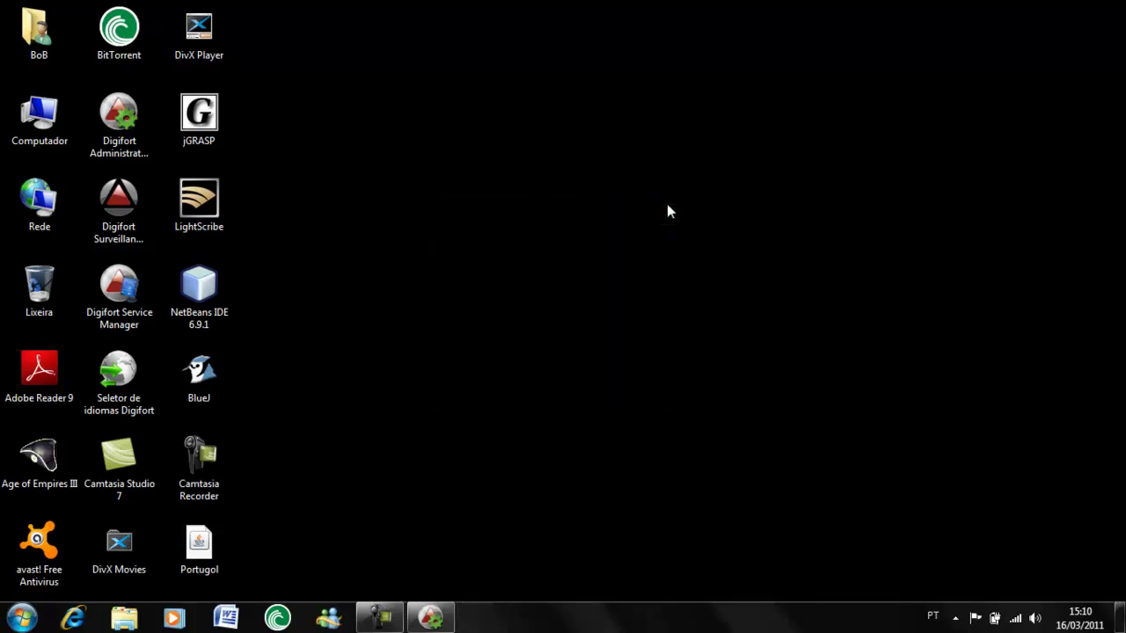
- Reconnect to Local Server as admin and dismiss the missing-licence warning
{"action": "left_click", "coordinate": [438, 623]}
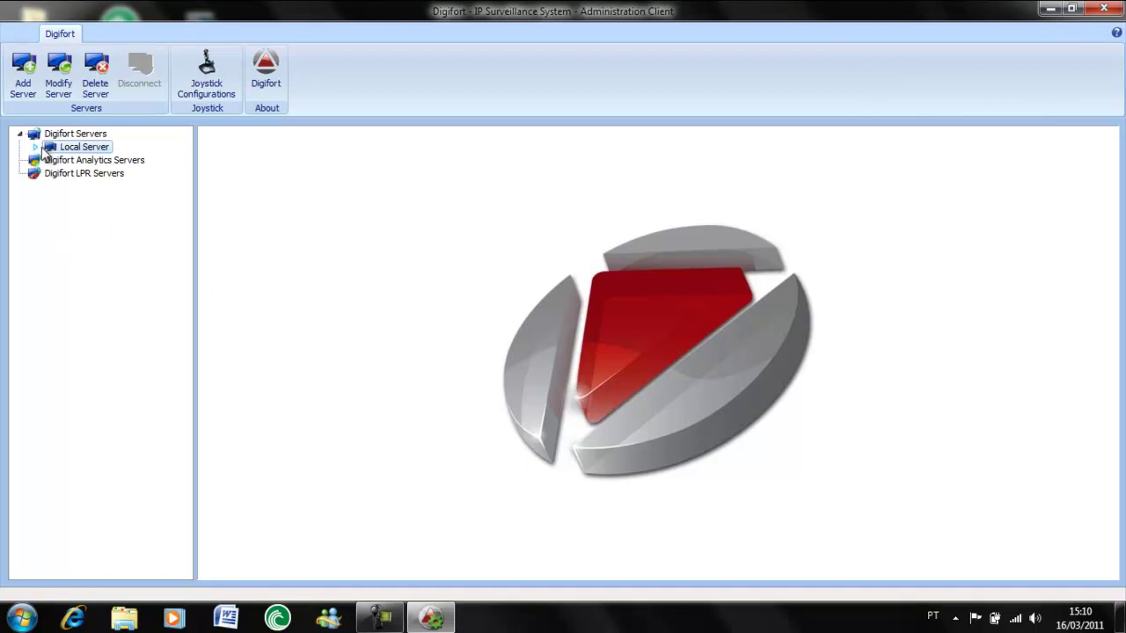
{"action": "double_click", "coordinate": [44, 148]}
{"action": "type", "text": "admin"}
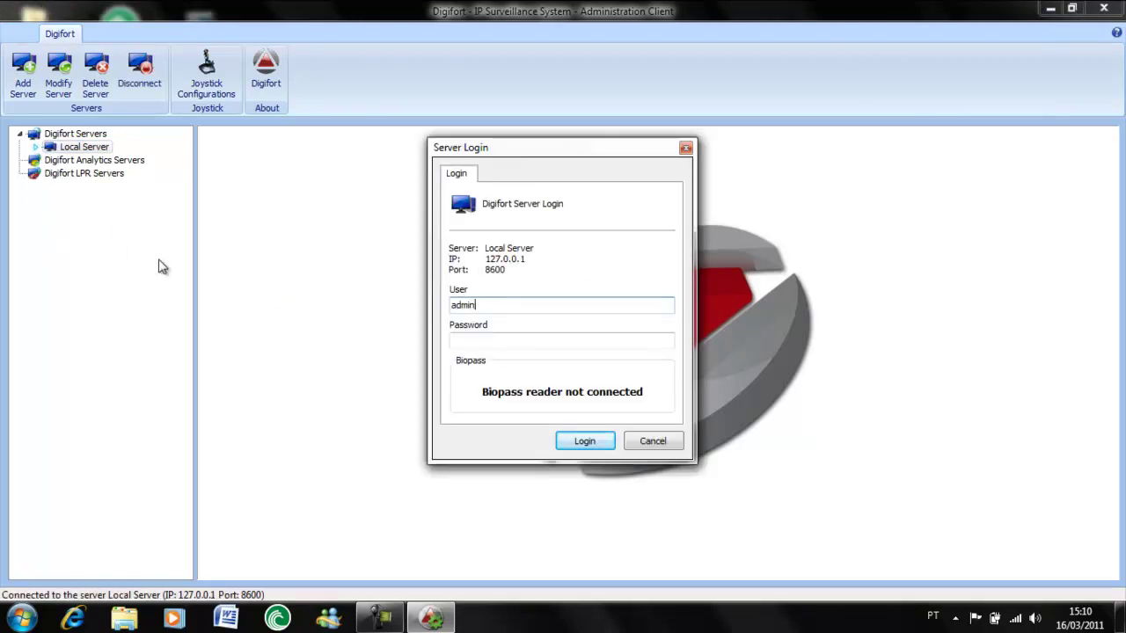
{"action": "key", "text": "Return"}
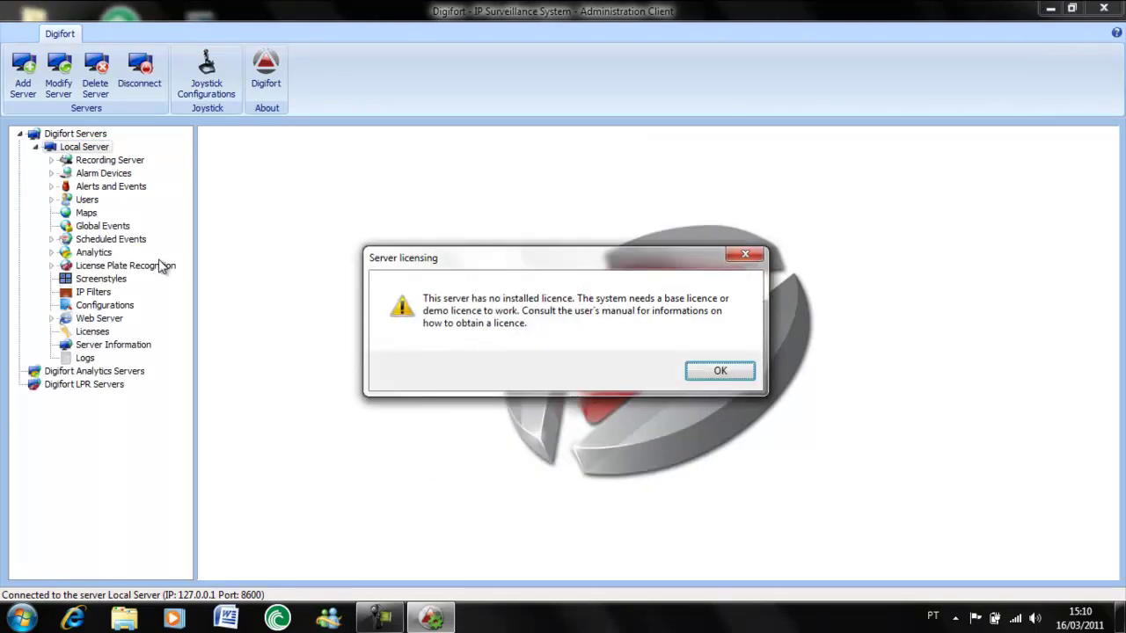
{"action": "left_click", "coordinate": [732, 375]}
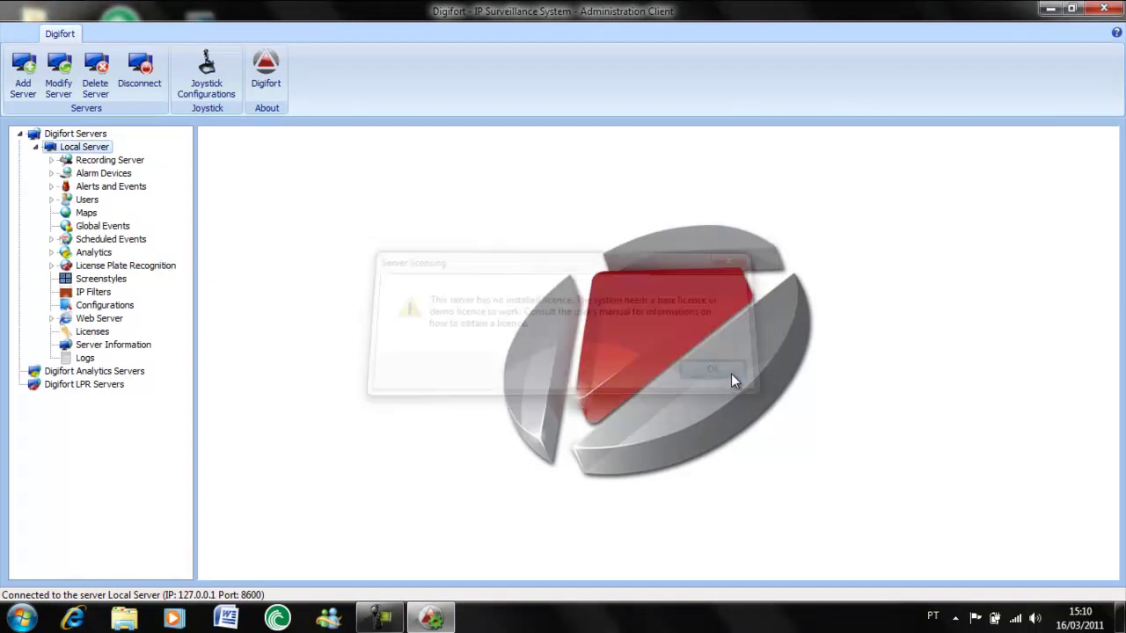
- Open Add License again and highlight the machine code's new HLCK portion
{"action": "left_click", "coordinate": [90, 334]}
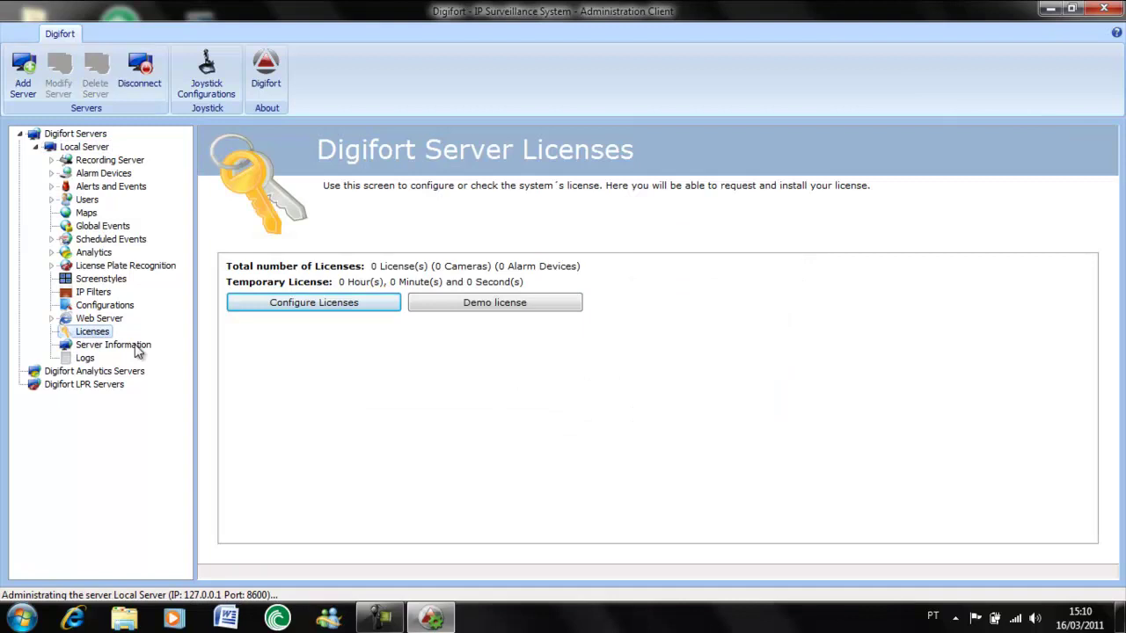
{"action": "left_click", "coordinate": [324, 316]}
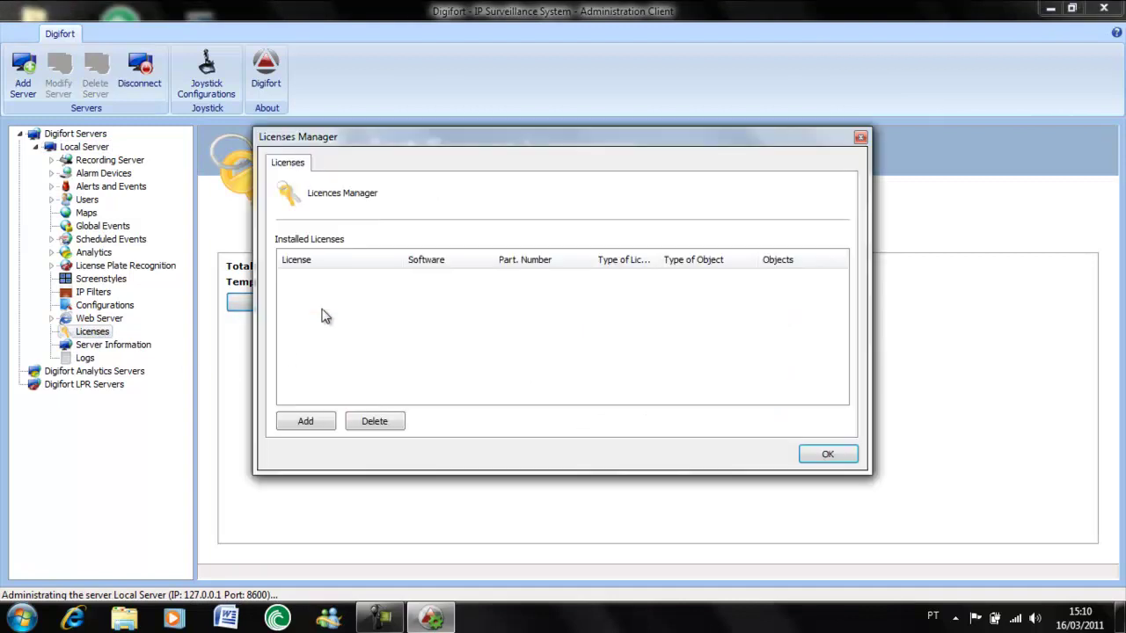
{"action": "left_click", "coordinate": [305, 421]}
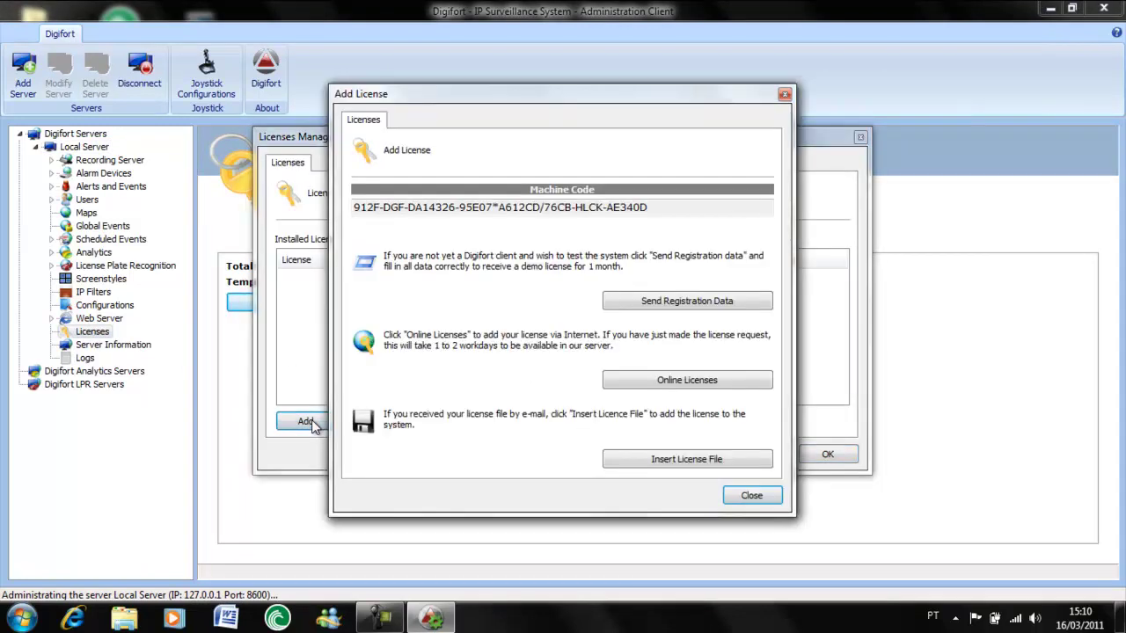
{"action": "left_click_drag", "start_coordinate": [691, 210], "coordinate": [325, 211]}
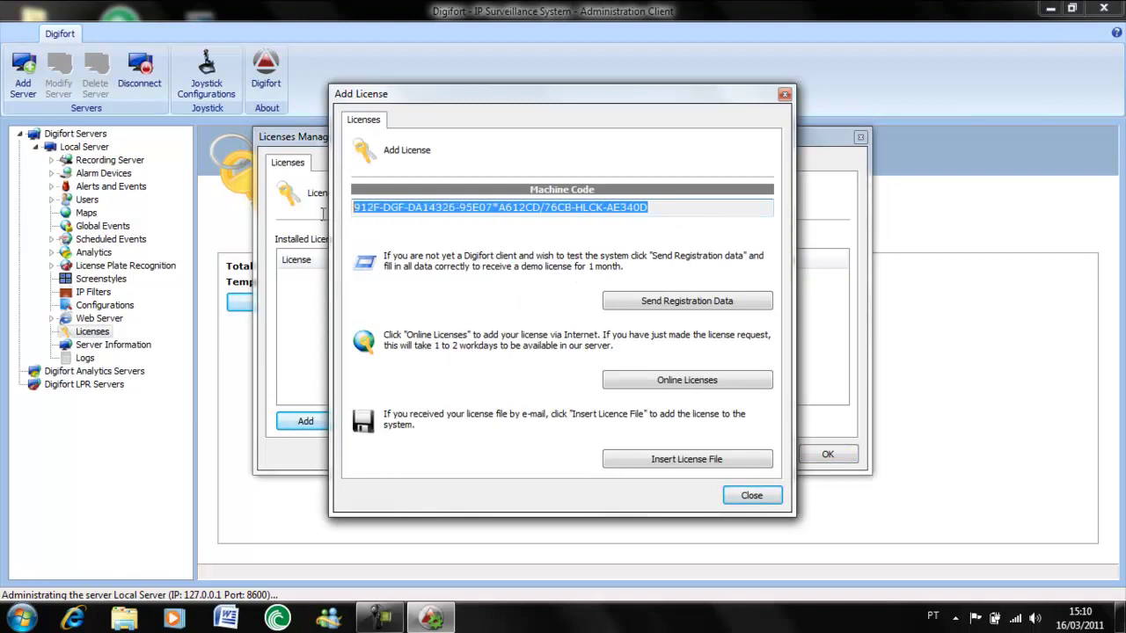
{"action": "left_click_drag", "start_coordinate": [576, 210], "coordinate": [605, 211]}
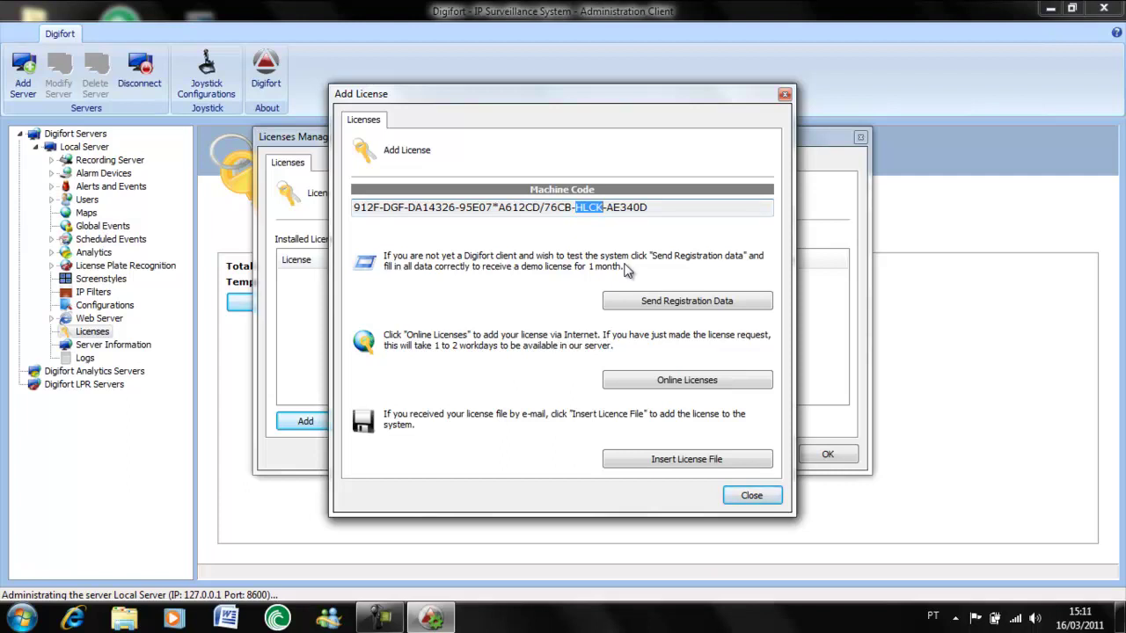
- List Online Licenses and review the Base 8-device and 4, 16, 32-device Enterprise Pack rows
{"action": "left_click", "coordinate": [623, 389]}
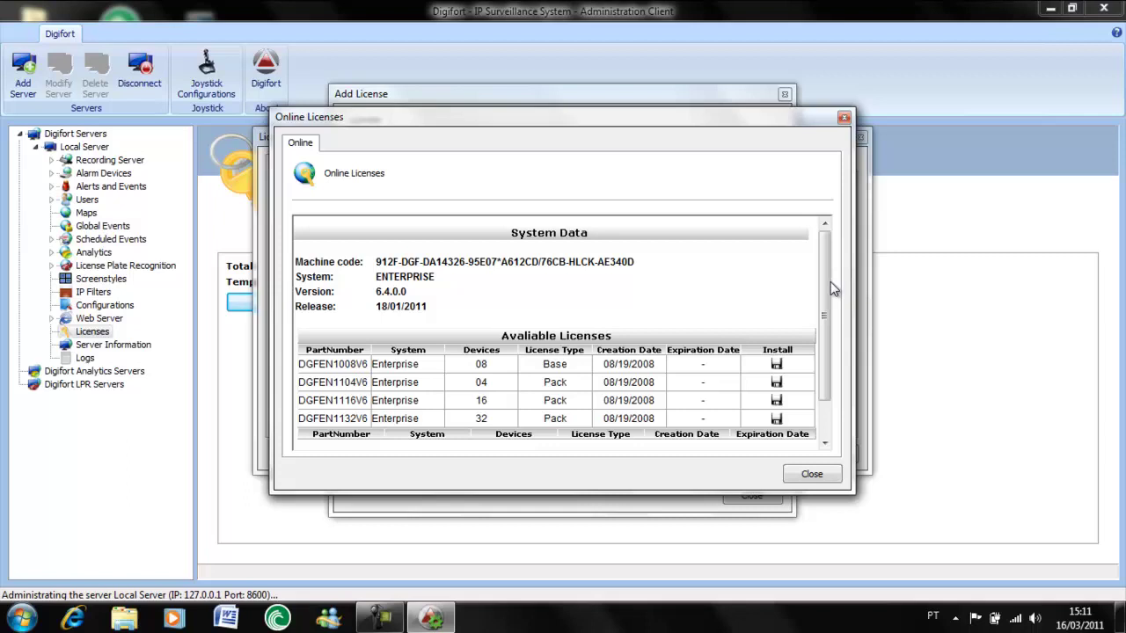
{"action": "left_click_drag", "start_coordinate": [828, 279], "coordinate": [825, 318]}
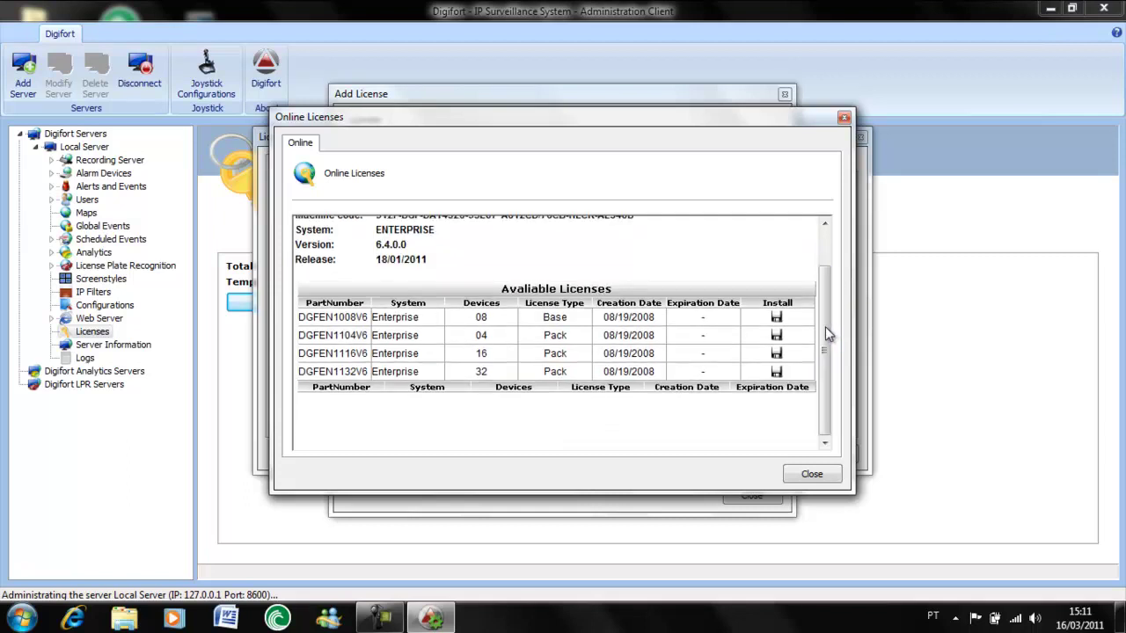
{"action": "left_click", "coordinate": [481, 315]}
{"action": "mouse_move", "coordinate": [542, 317]}
{"action": "left_mouse_down"}
{"action": "mouse_move", "coordinate": [580, 328]}
{"action": "mouse_move", "coordinate": [570, 374]}
{"action": "left_mouse_up"}
{"action": "left_click", "coordinate": [555, 335]}
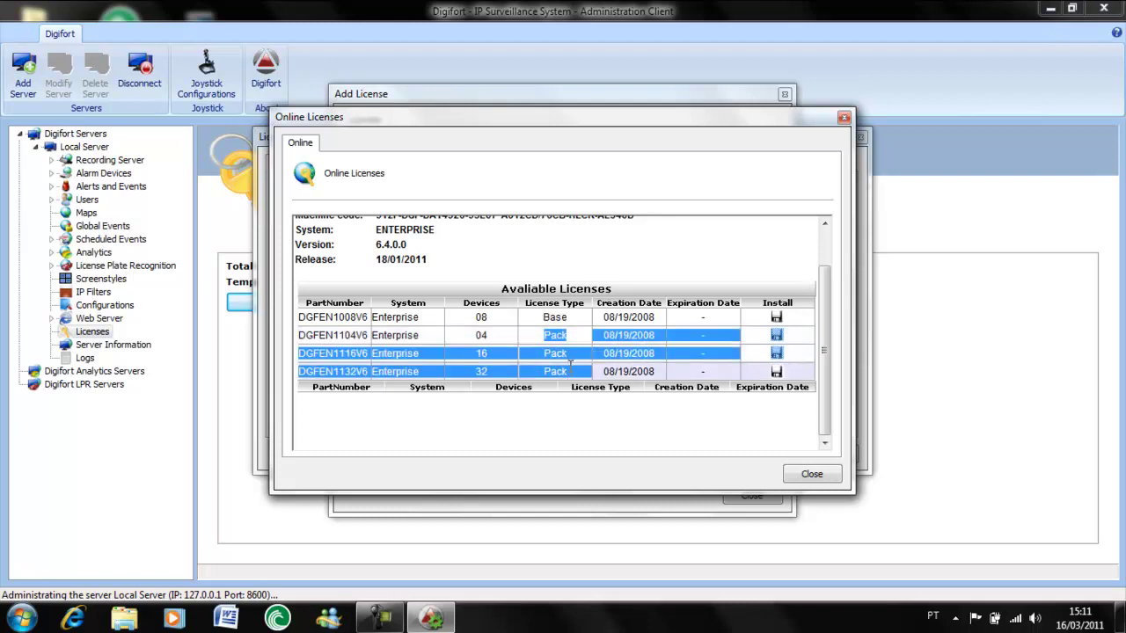
{"action": "left_click", "coordinate": [569, 408]}
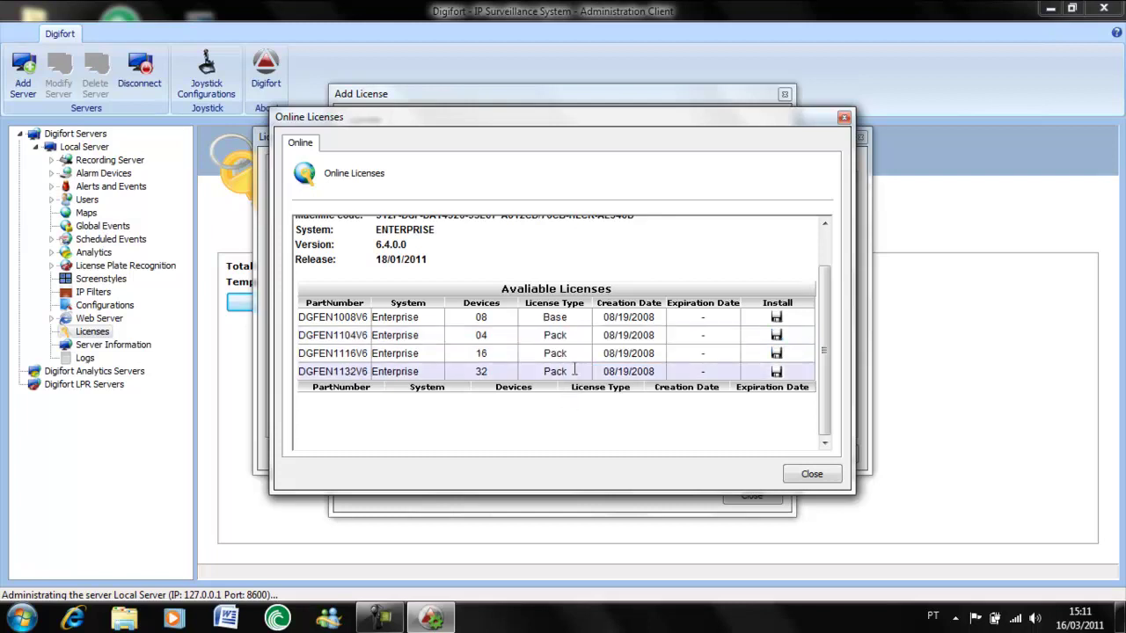
{"action": "left_click", "coordinate": [555, 316]}
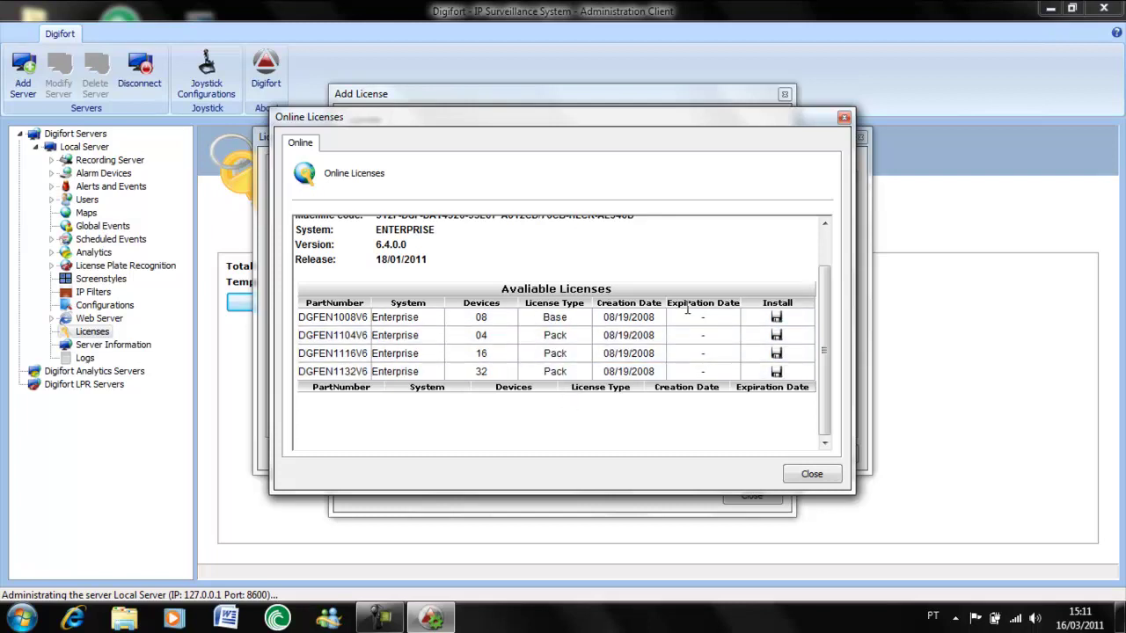
- Install the DGFEN1008V6 Base and DGFEN1104V6 Pack licenses, postponing server registration each time
{"action": "left_click", "coordinate": [777, 318]}
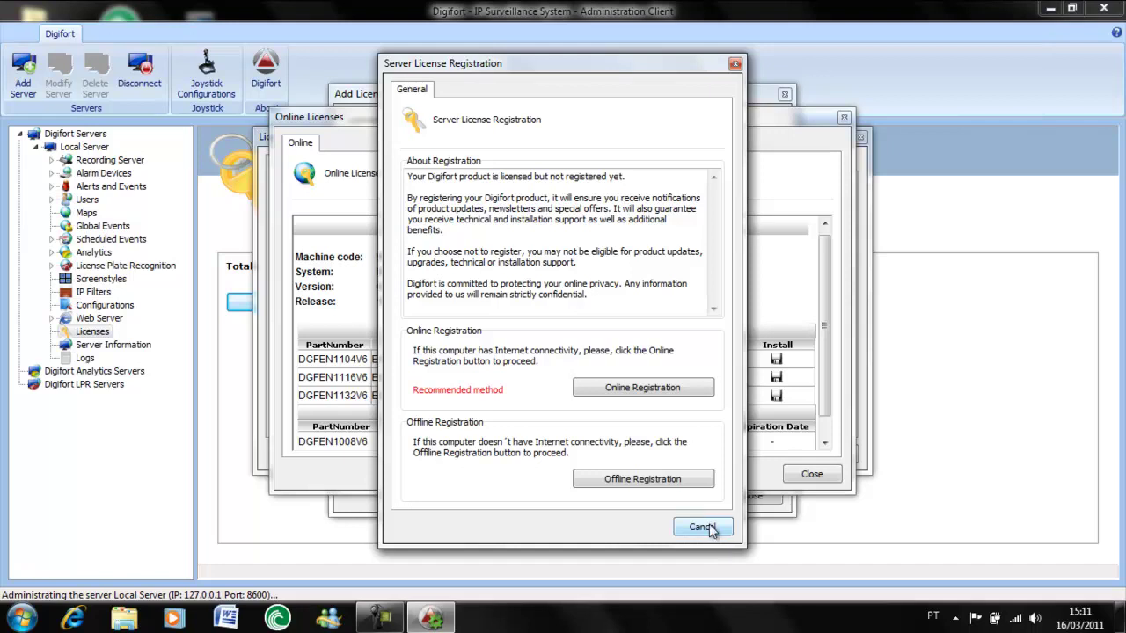
{"action": "left_click", "coordinate": [709, 526]}
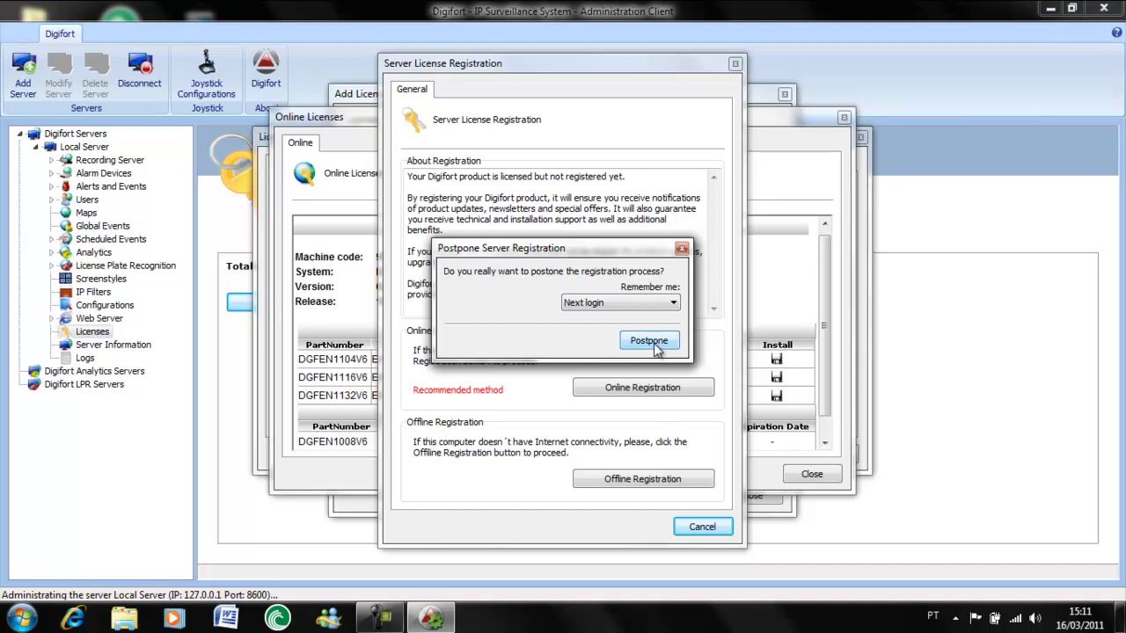
{"action": "left_click", "coordinate": [654, 343]}
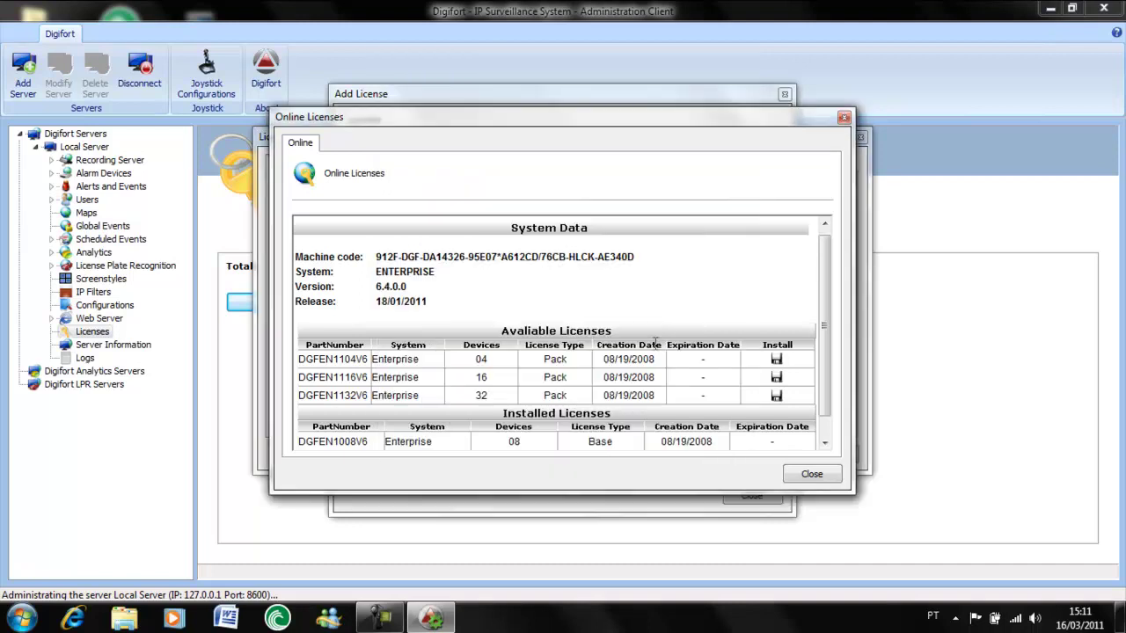
{"action": "left_click", "coordinate": [776, 359]}
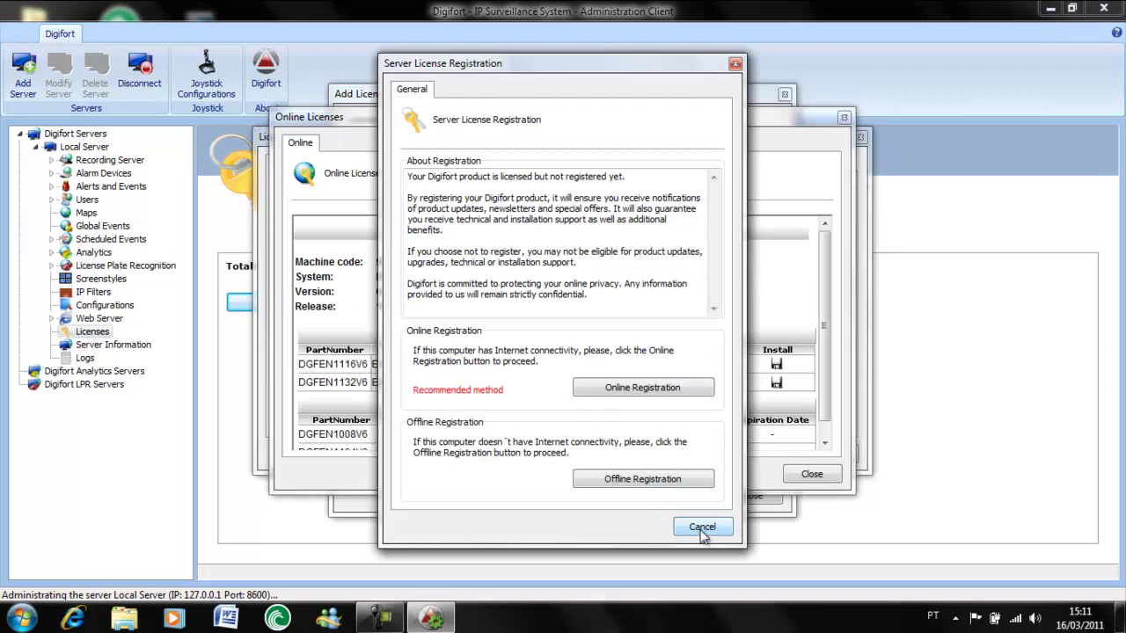
{"action": "left_click", "coordinate": [699, 530]}
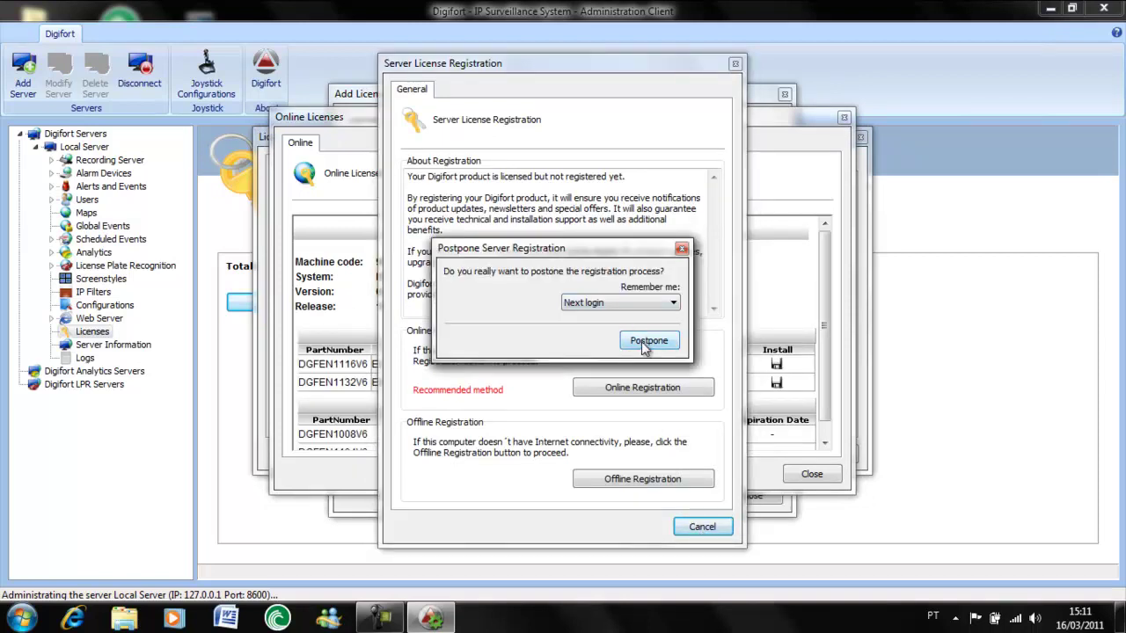
{"action": "left_click", "coordinate": [643, 343]}
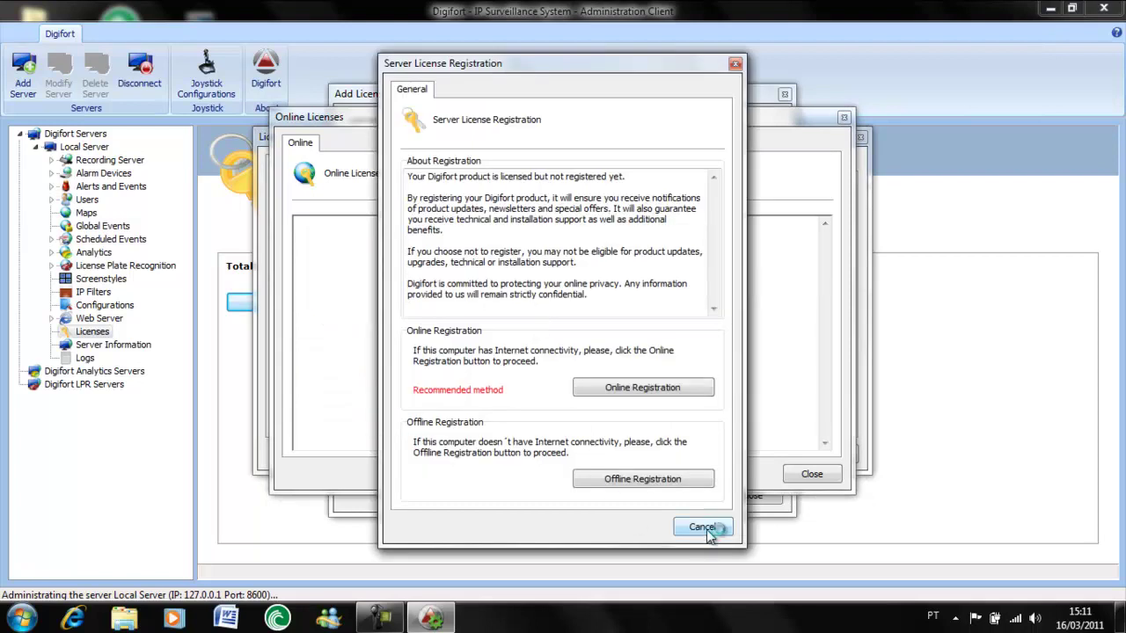
- Install the DGFEN1116V6 and DGFEN1132V6 Pack licenses, again postponing server registration
{"action": "left_click", "coordinate": [707, 530]}
{"action": "left_click", "coordinate": [647, 343]}
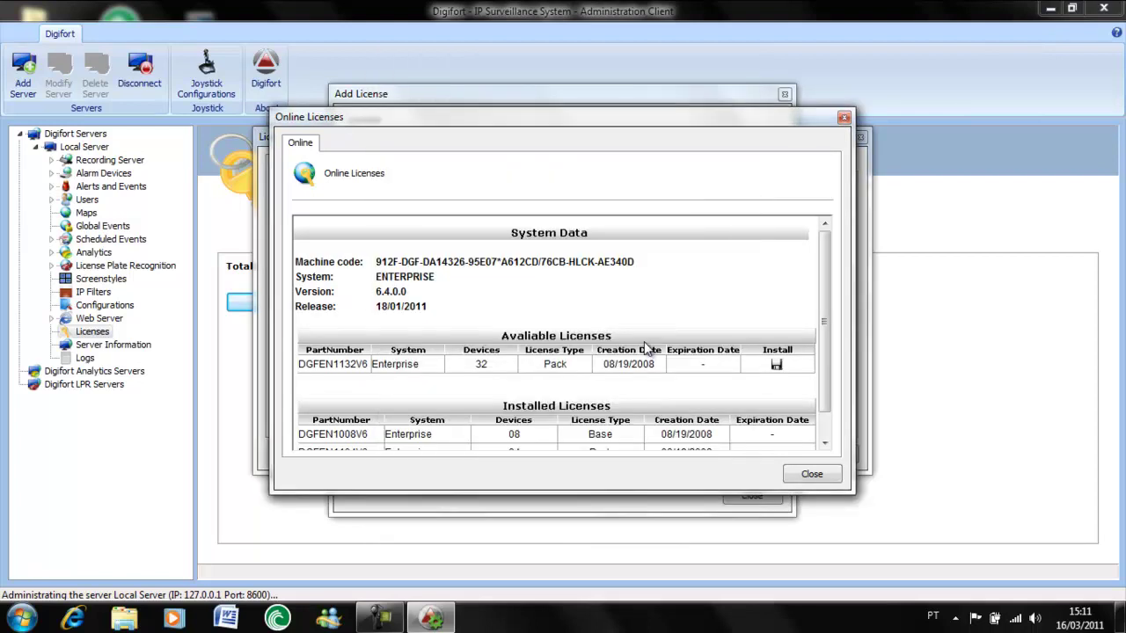
{"action": "left_click", "coordinate": [779, 366]}
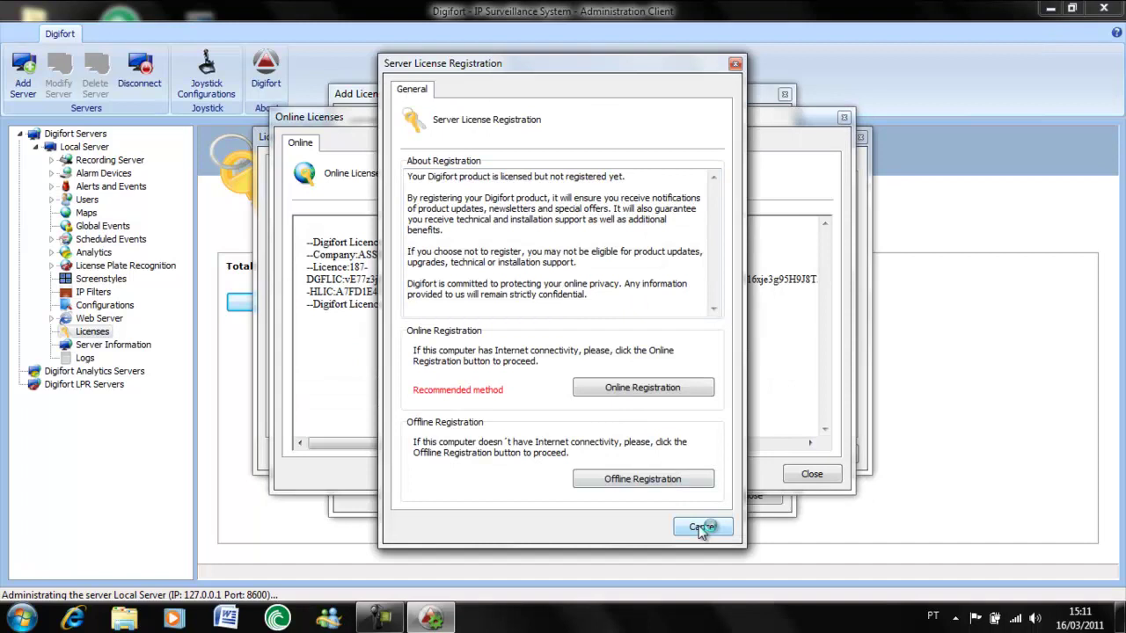
{"action": "left_click", "coordinate": [701, 528]}
{"action": "left_click", "coordinate": [647, 341]}
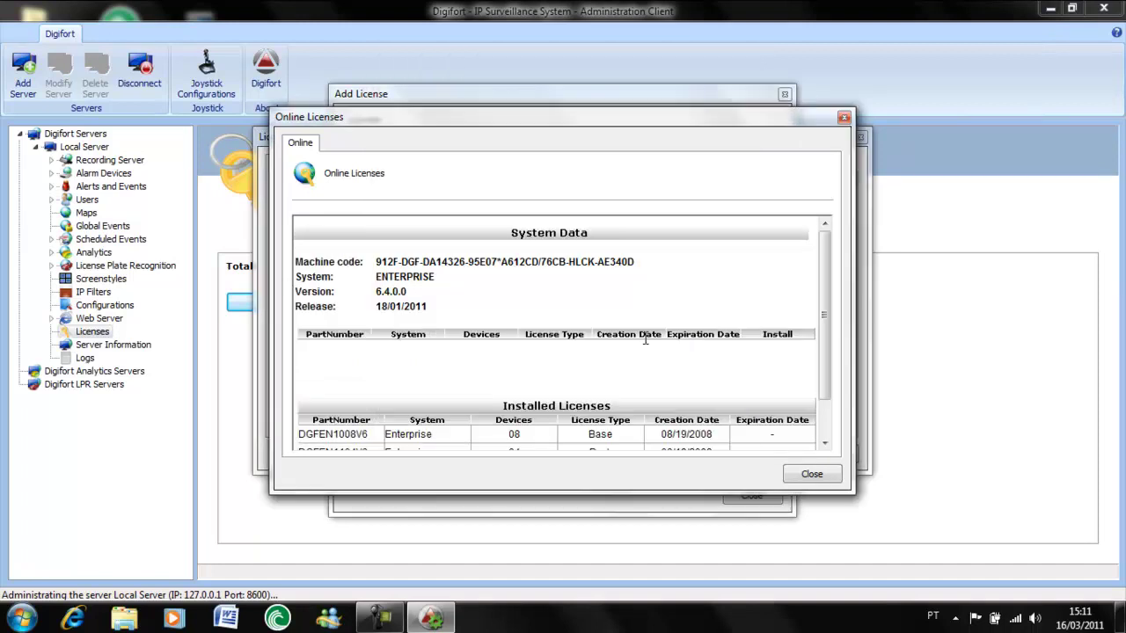
{"action": "left_click_drag", "start_coordinate": [823, 315], "coordinate": [824, 352]}
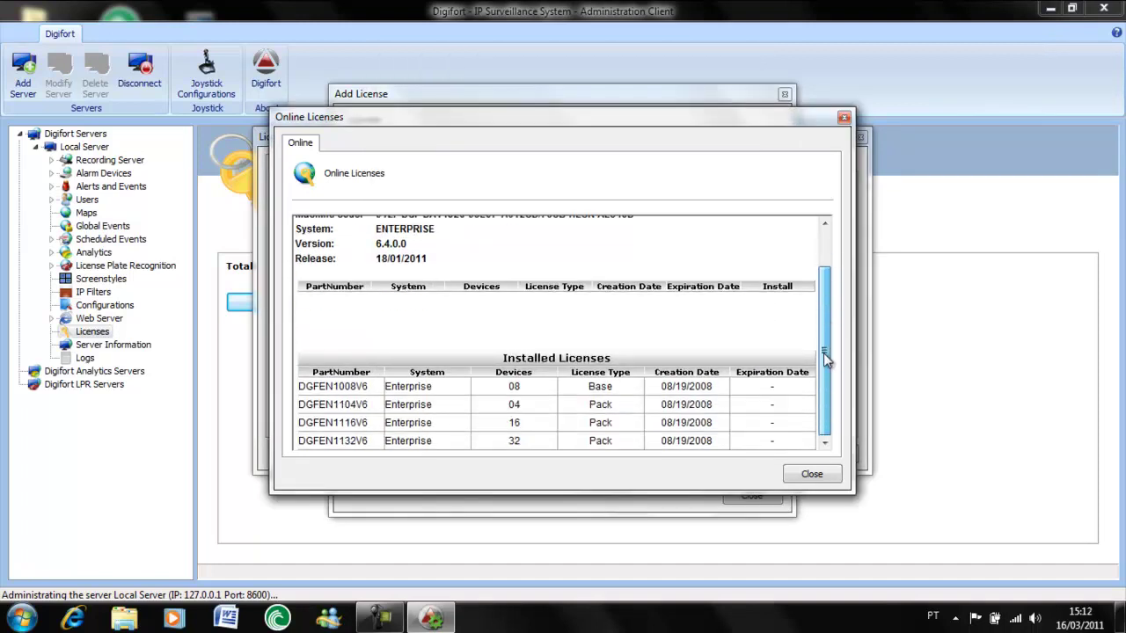
- Review the installed Base and three Pack licenses, then close the Online Licenses window
{"action": "left_click", "coordinate": [524, 386]}
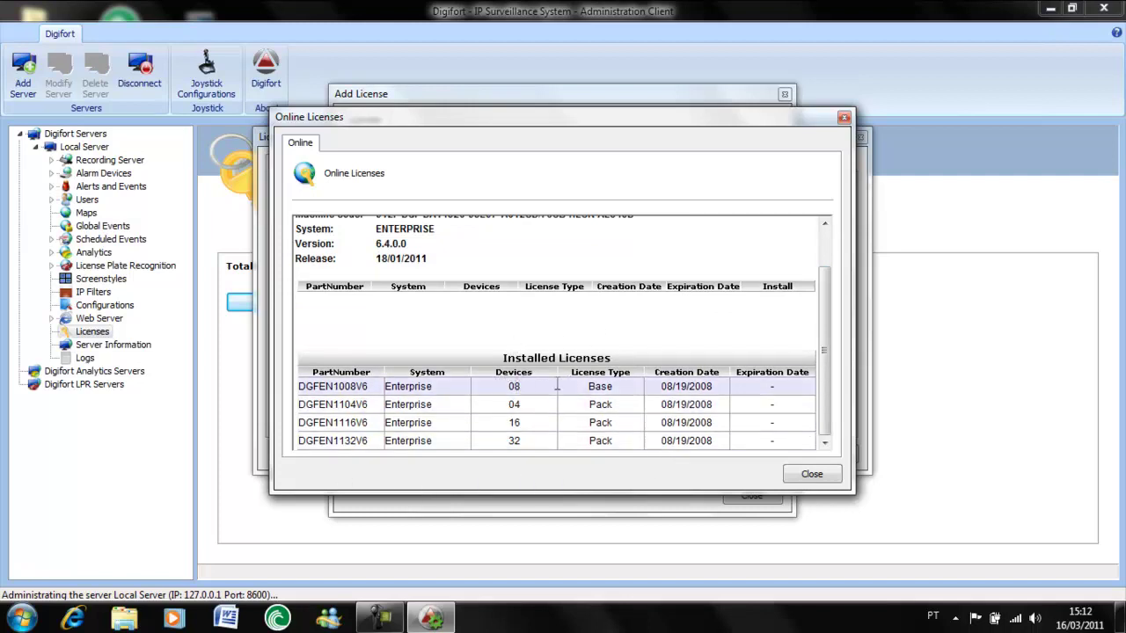
{"action": "double_click", "coordinate": [600, 387]}
{"action": "left_click_drag", "start_coordinate": [578, 405], "coordinate": [589, 443]}
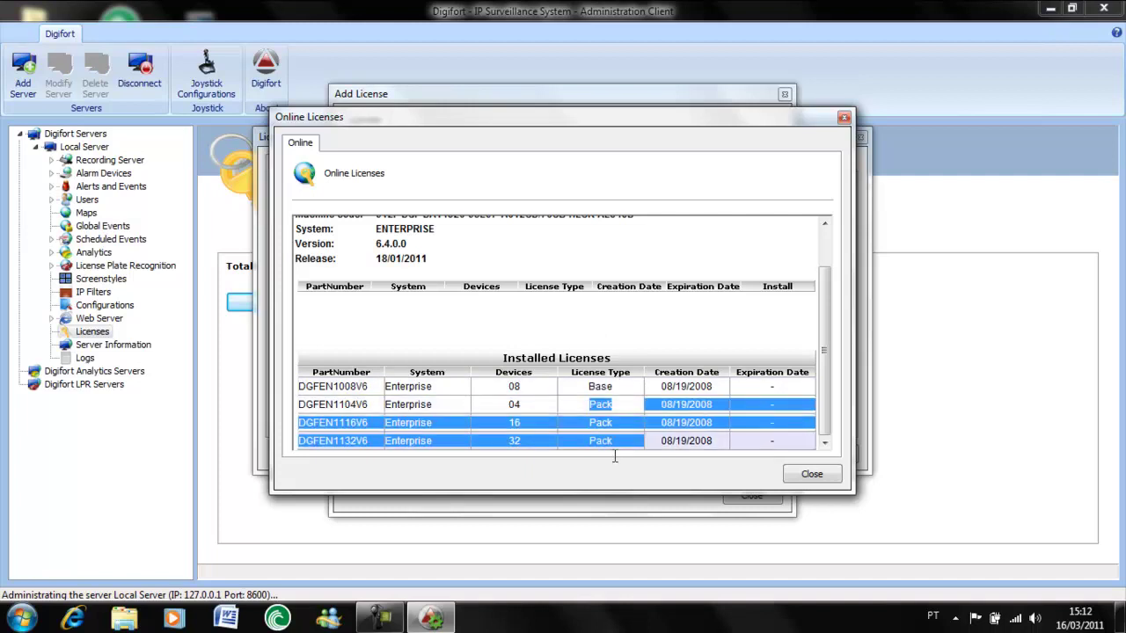
{"action": "left_click", "coordinate": [810, 474]}
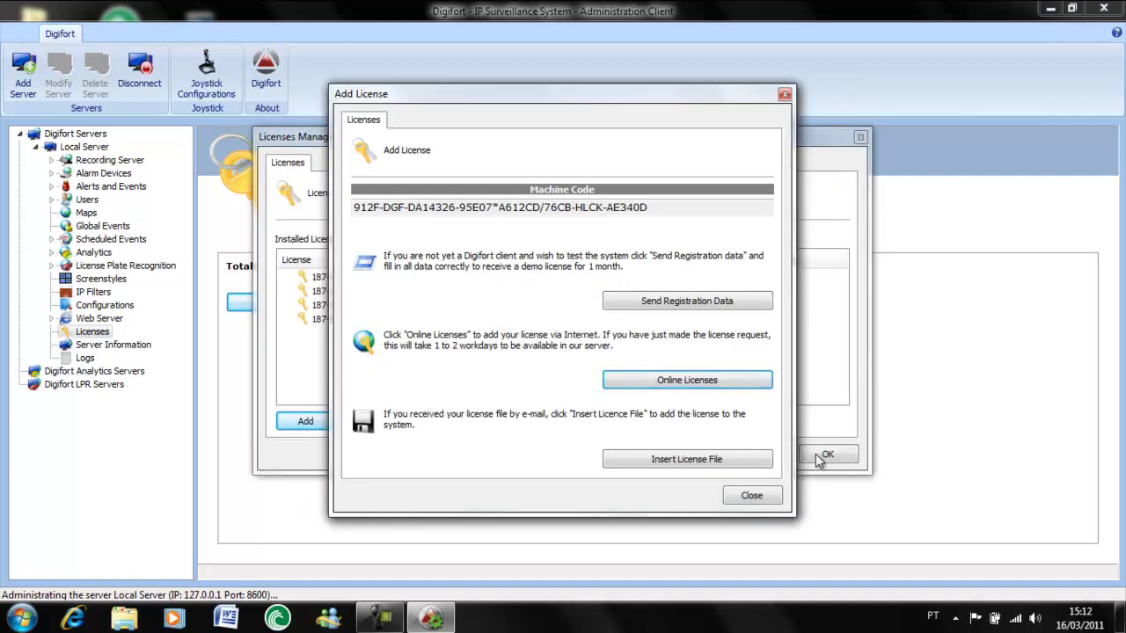